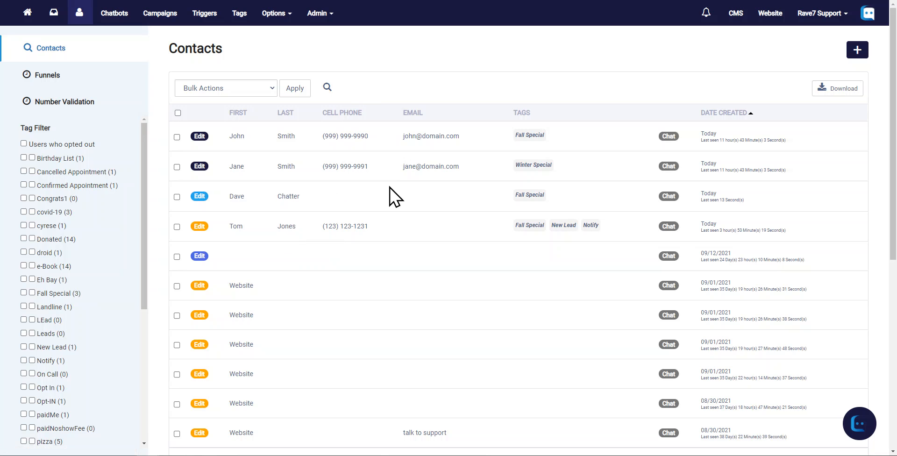
Open the third contact's custom fields and begin a new text field with the friendly name Users Age
click(200, 196)
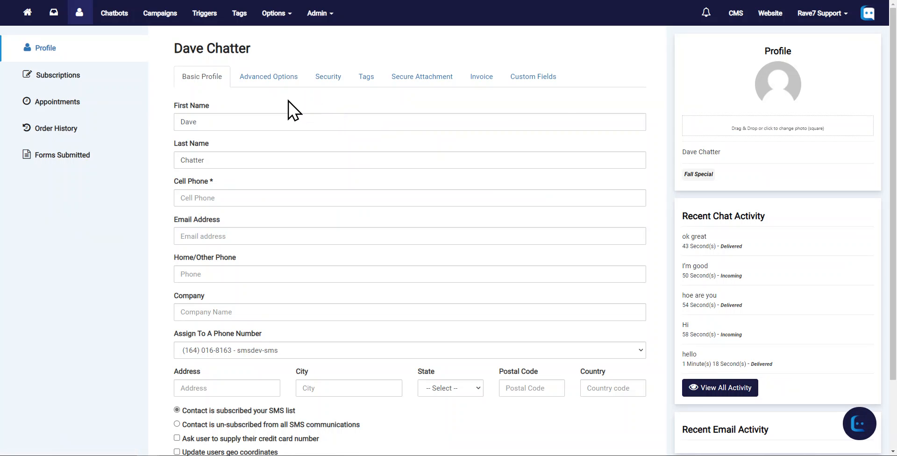
click(533, 80)
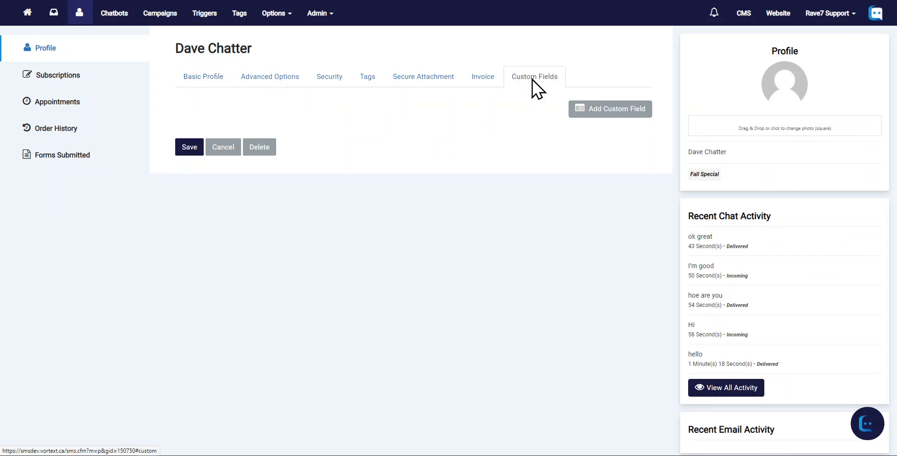
click(595, 109)
click(223, 116)
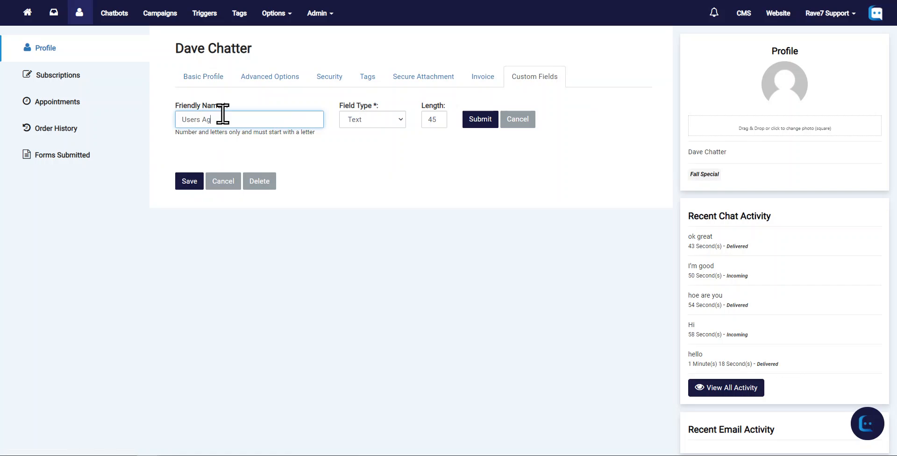
drag(292, 123, 153, 130)
click(266, 119)
drag(266, 120, 142, 115)
Set the Users Age field's length to 5 and submit the new custom field
double_click(433, 120)
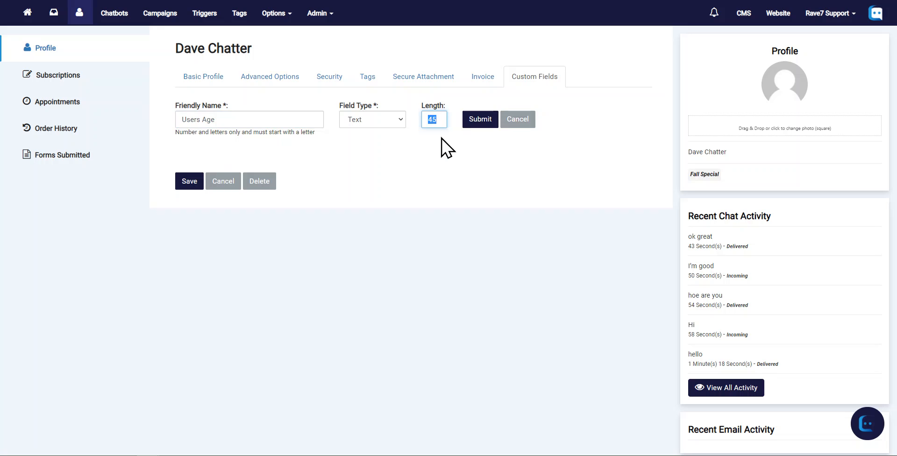
text(5)
click(479, 120)
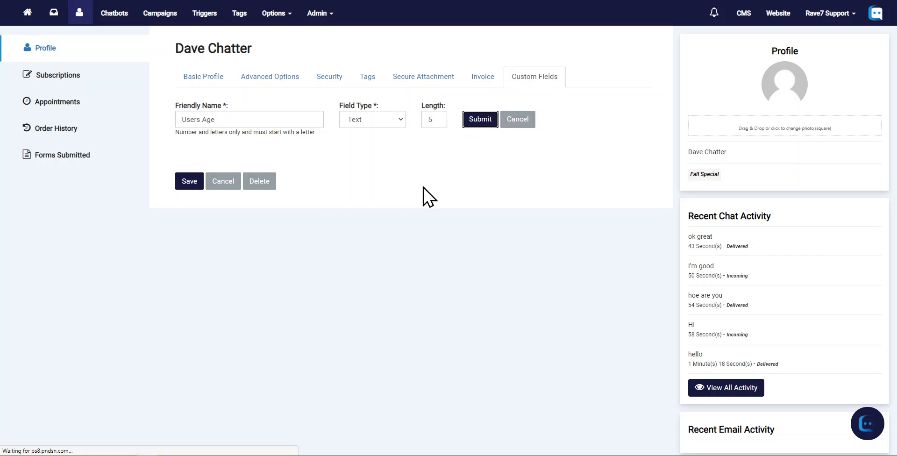
click(294, 139)
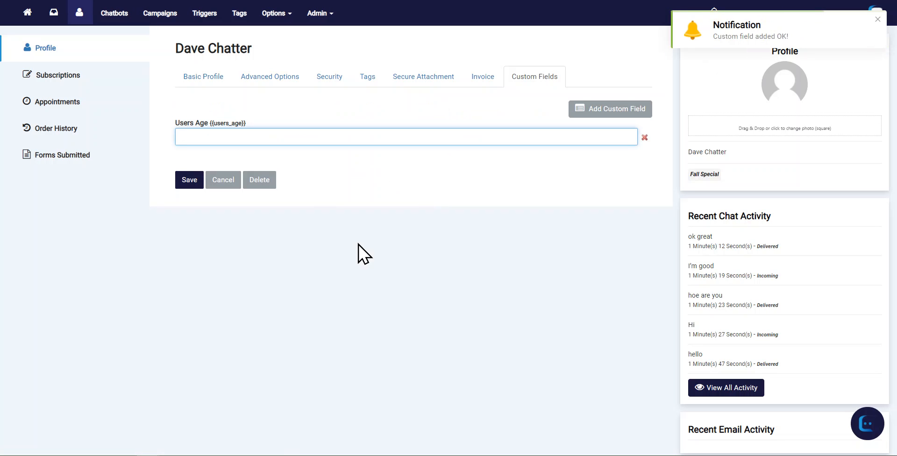
click(358, 244)
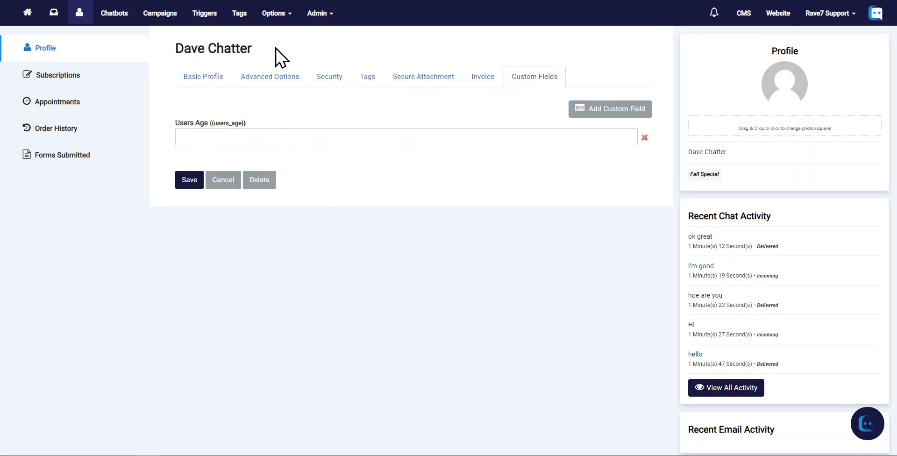
Open the testbot chatbot in the studio and shift its start widget slightly down and to the right
click(112, 19)
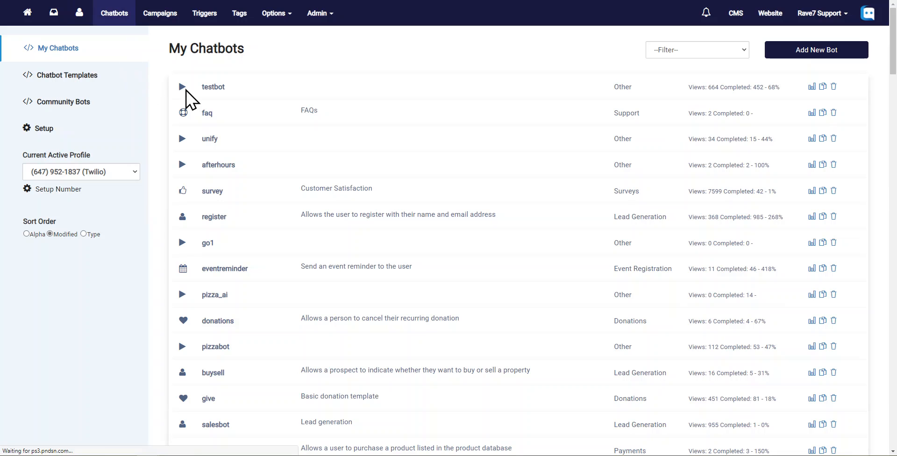
click(213, 88)
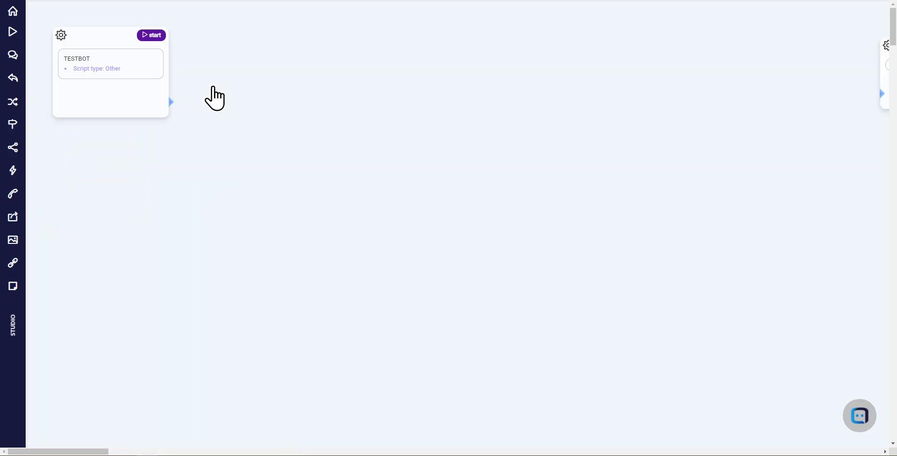
mouse_move(92, 54)
mouse_down()
mouse_move(104, 78)
mouse_move(100, 55)
mouse_move(105, 60)
mouse_up()
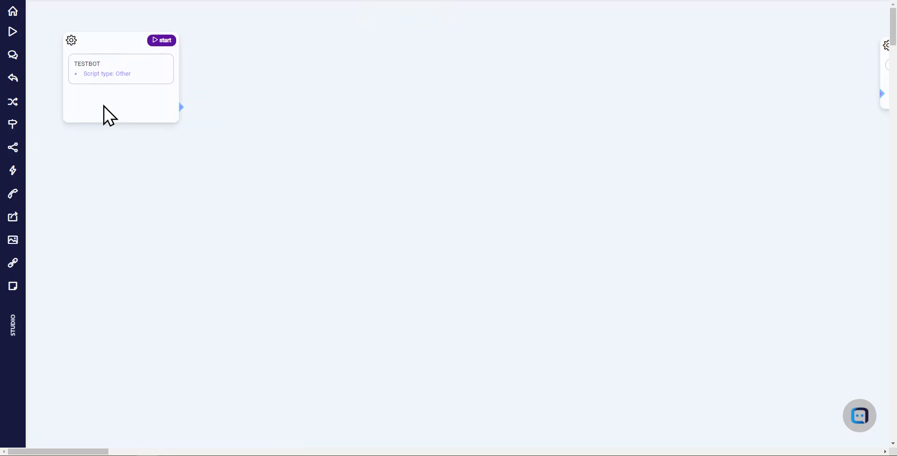
click(132, 56)
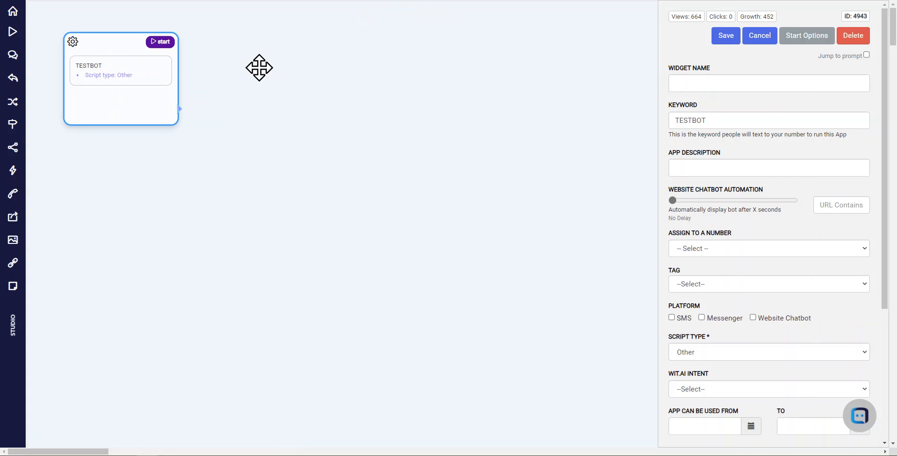
click(259, 68)
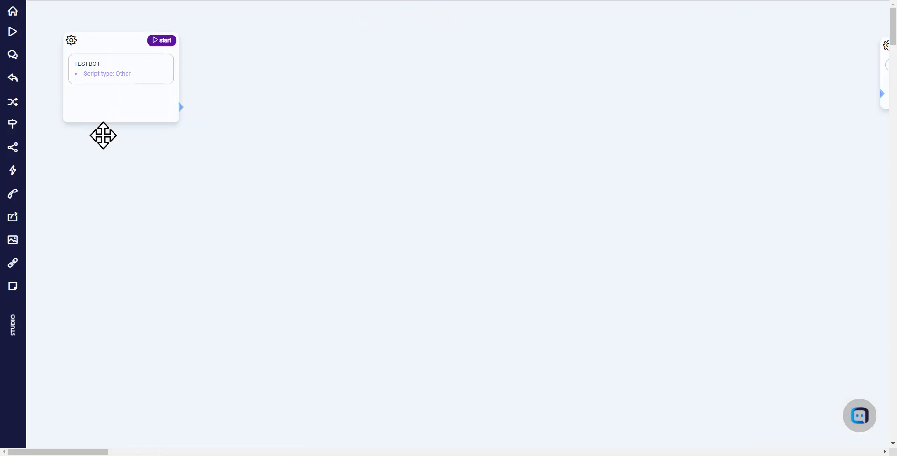
Add a Quick Reply widget to the right of the start widget and connect the start widget's output to it
drag(14, 79, 235, 84)
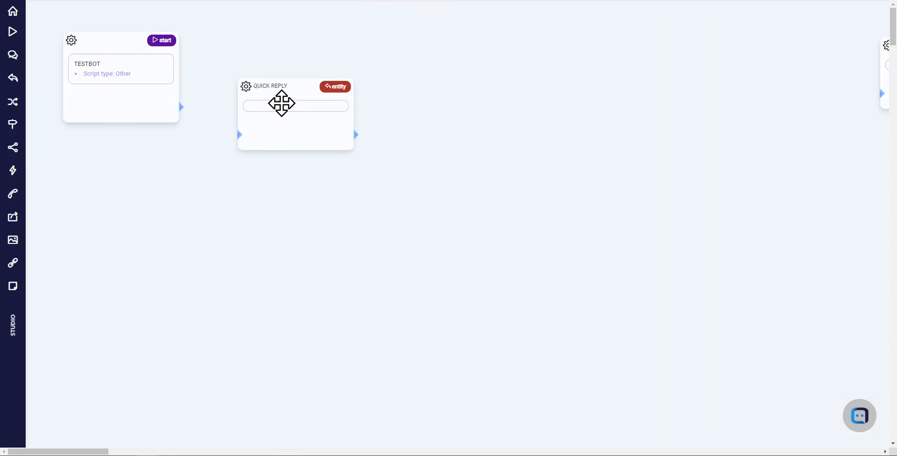
drag(281, 102, 276, 88)
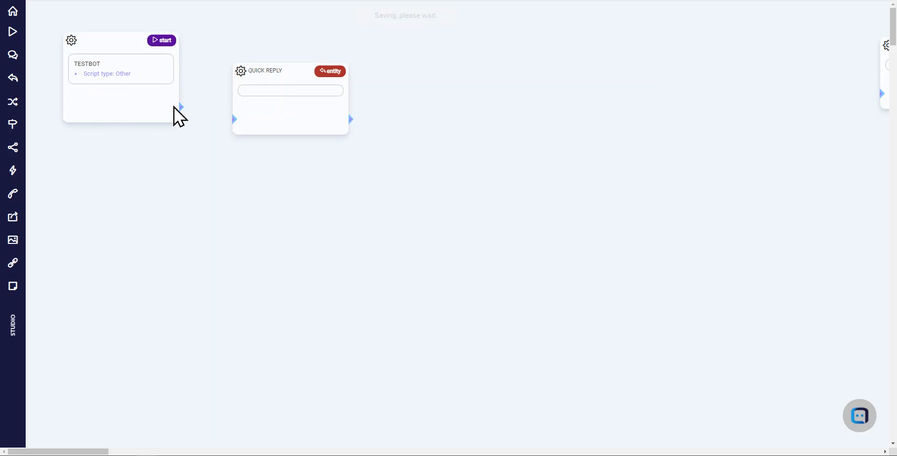
drag(179, 107, 243, 122)
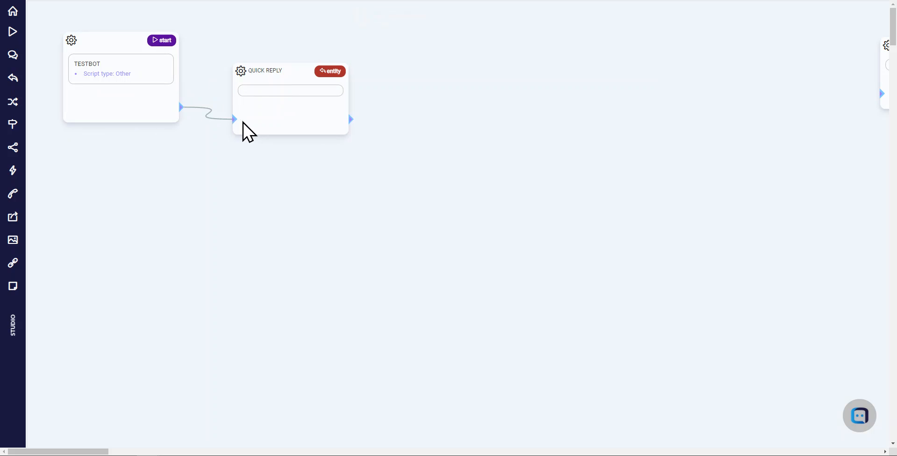
drag(260, 90, 276, 90)
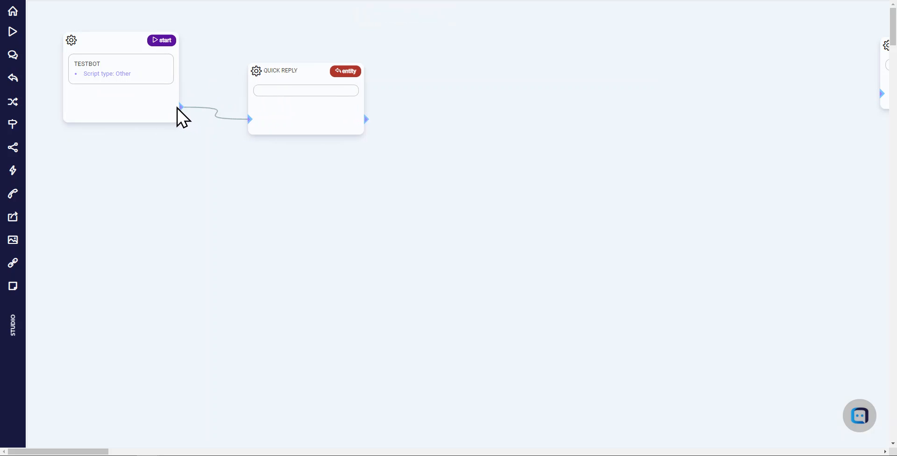
drag(180, 107, 255, 120)
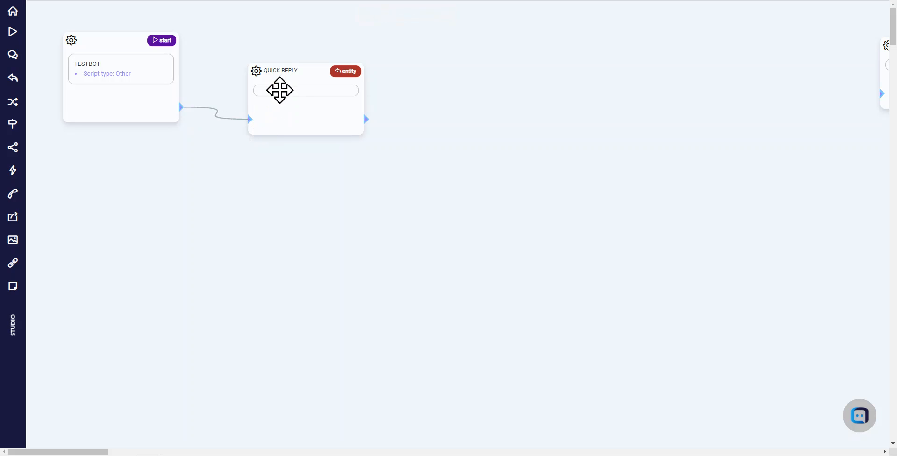
Set the Quick Reply widget's message to "Hello , how old are you?"
click(280, 90)
double_click(686, 193)
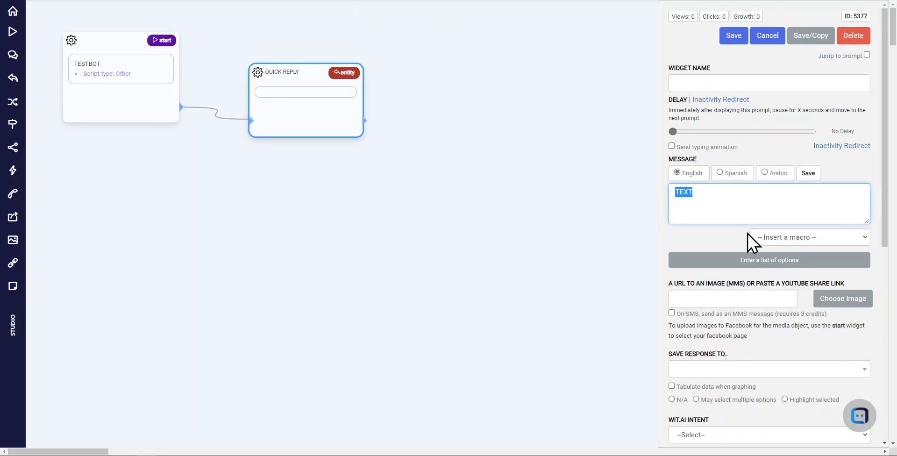
text(Hello , how old)
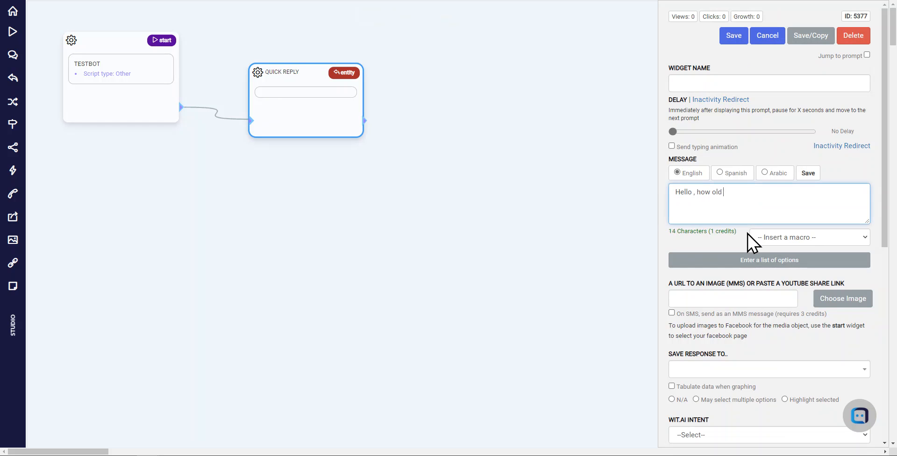
text( are you?)
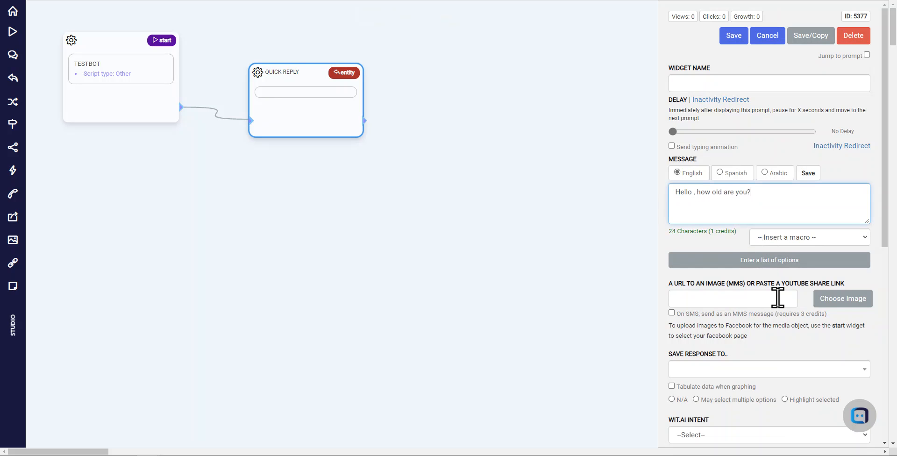
Store the Quick Reply widget's response in contact.users_age and save the widget
click(712, 370)
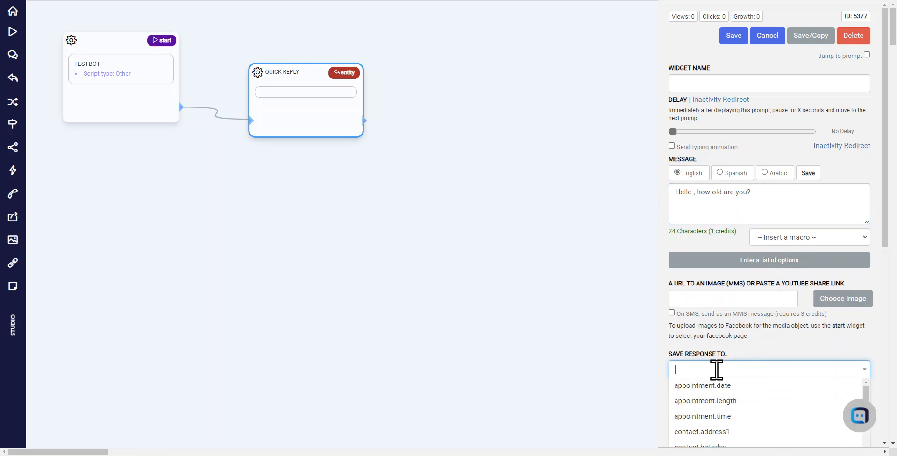
drag(891, 206, 893, 314)
drag(867, 220, 867, 271)
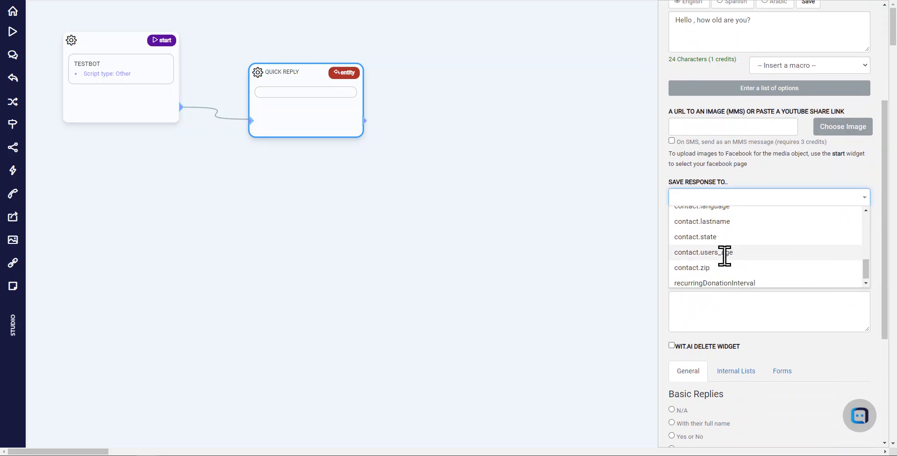
click(702, 252)
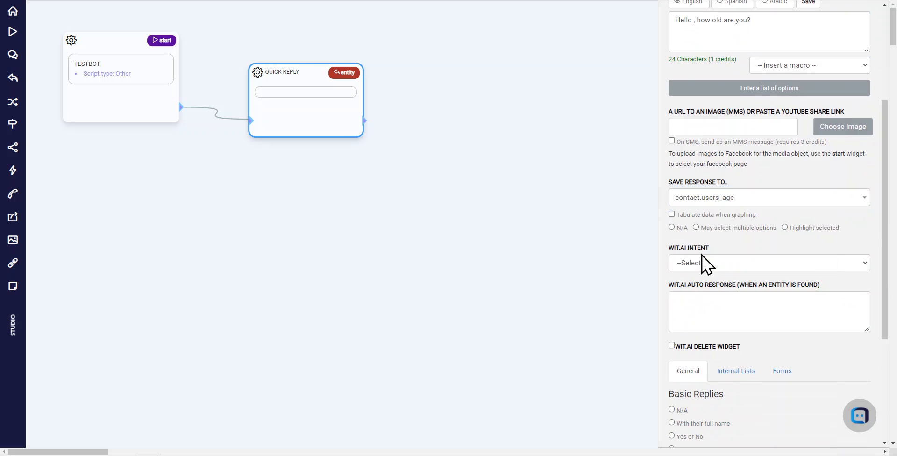
scroll(770, 185, up, 4)
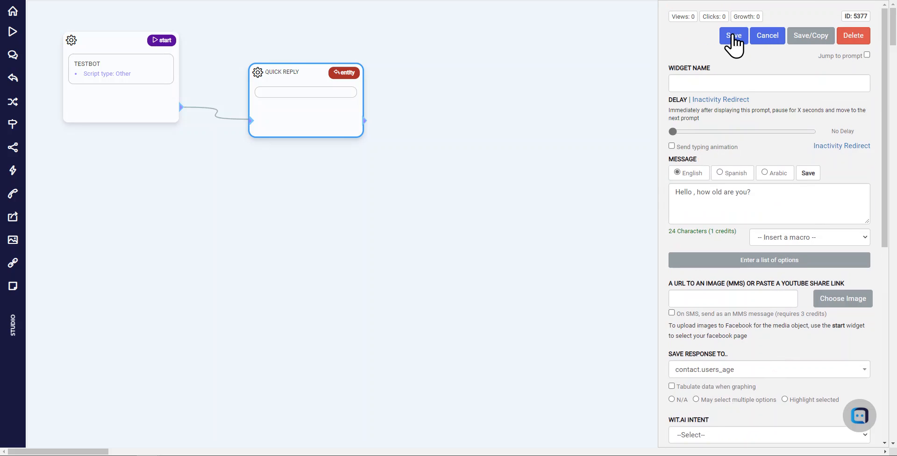
click(734, 35)
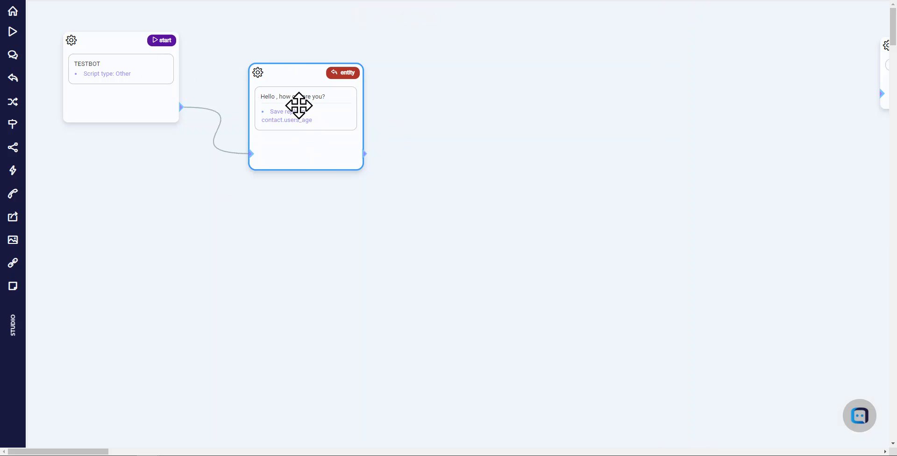
Add a Text widget to the right of the age question widget and connect the question's output to it
drag(299, 105, 299, 115)
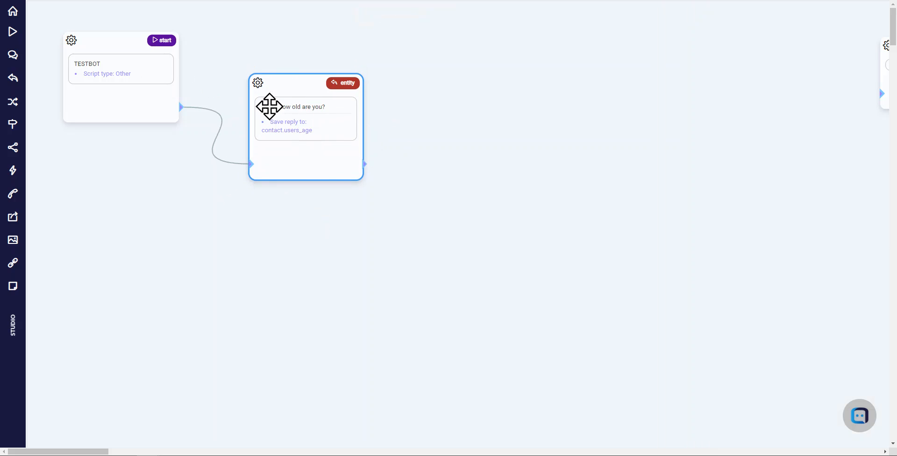
drag(294, 108, 292, 103)
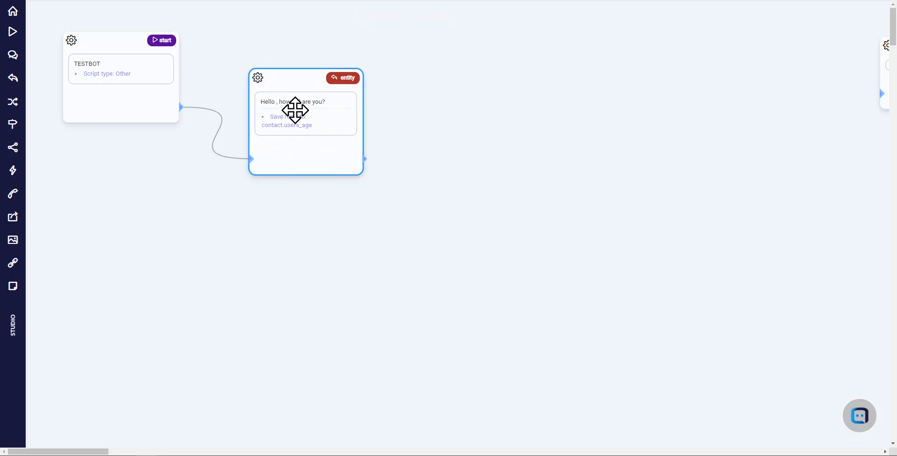
drag(18, 62, 413, 116)
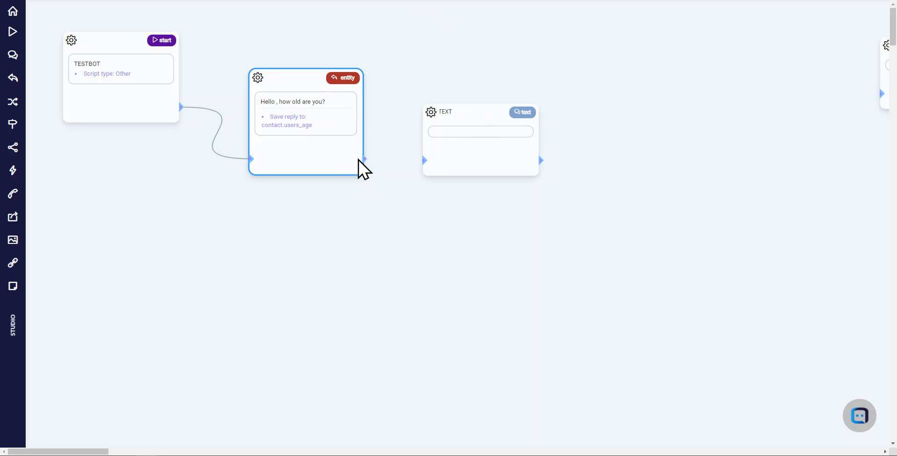
drag(361, 160, 434, 163)
Set the Text widget's message to "OK, so you're {{users_age}} years old, cool." and save the widget
click(470, 131)
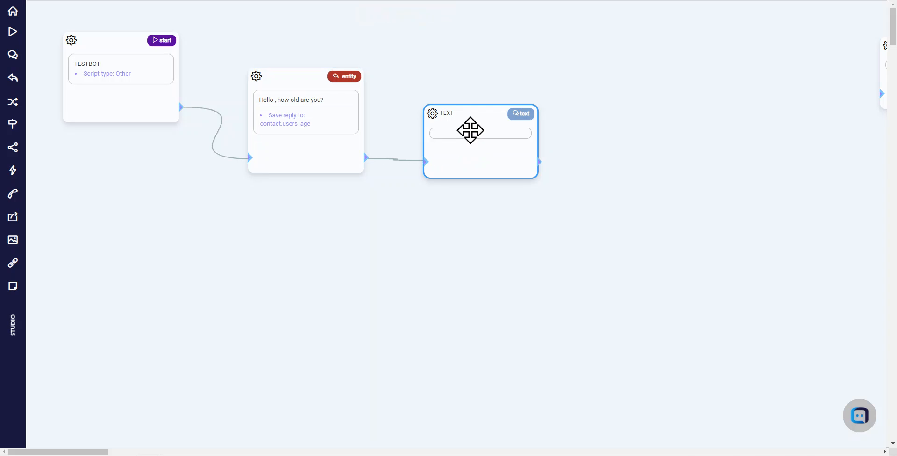
double_click(705, 206)
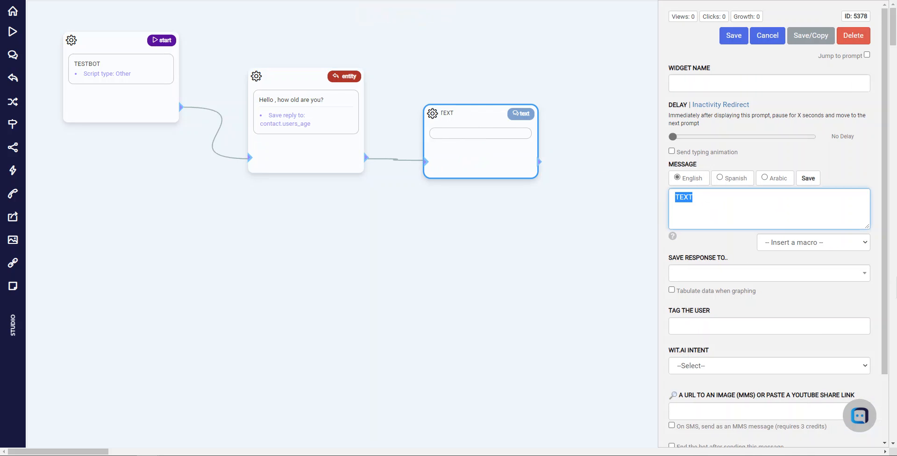
text(O)
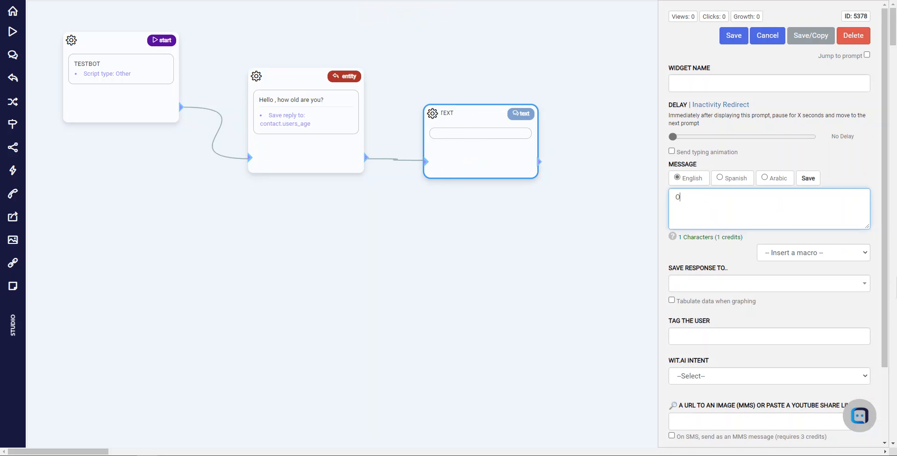
text(K, so you're {{users)
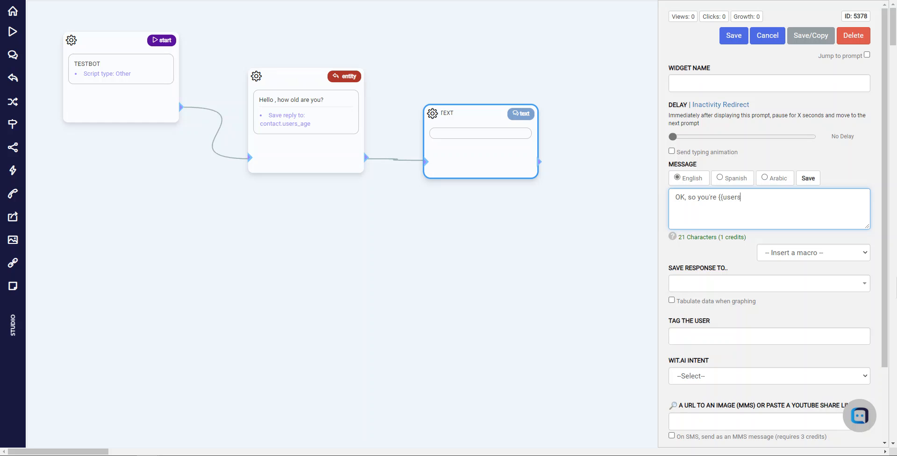
text(_age}} years old, cool.)
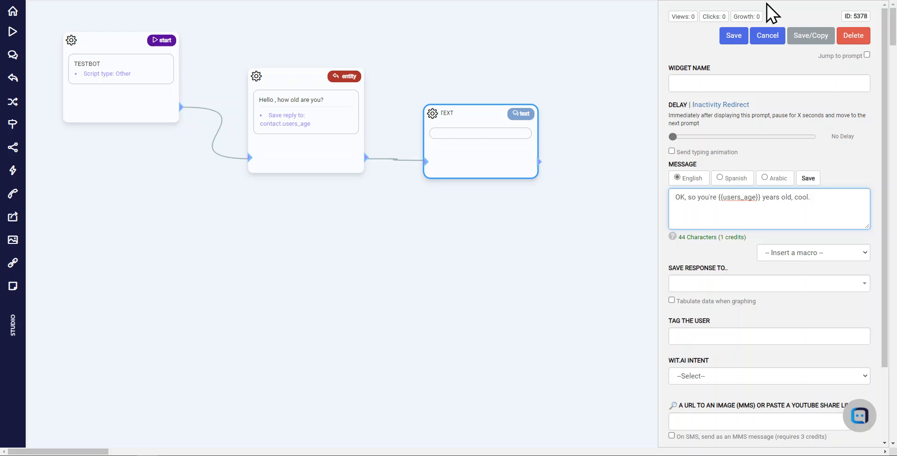
click(733, 36)
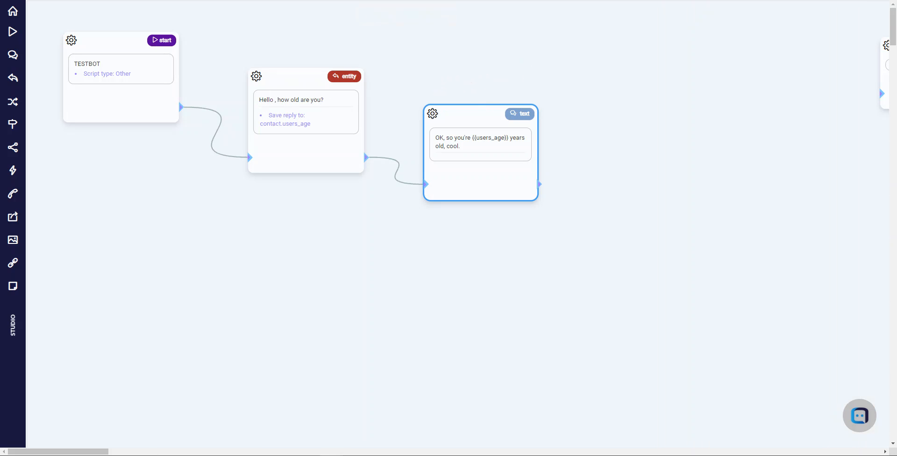
Bring the LetsView phone window into view to check the bot's test conversation, and move it away again
drag(0, 68, 105, 157)
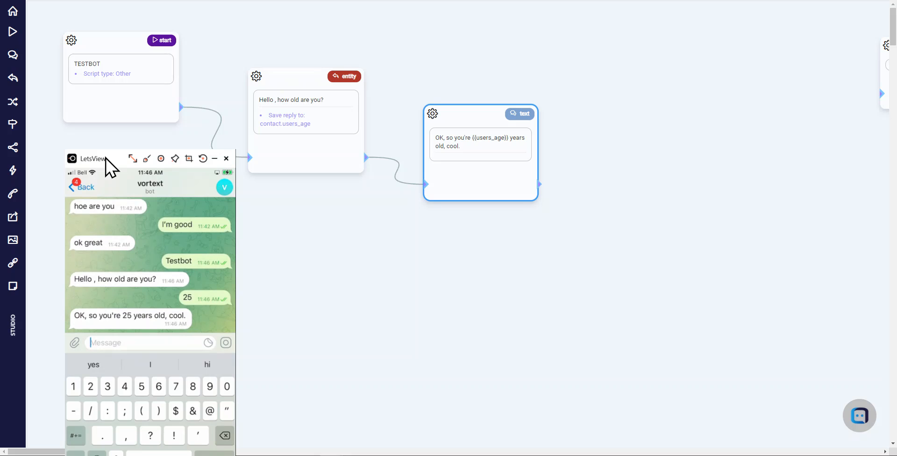
drag(106, 158, 0, 156)
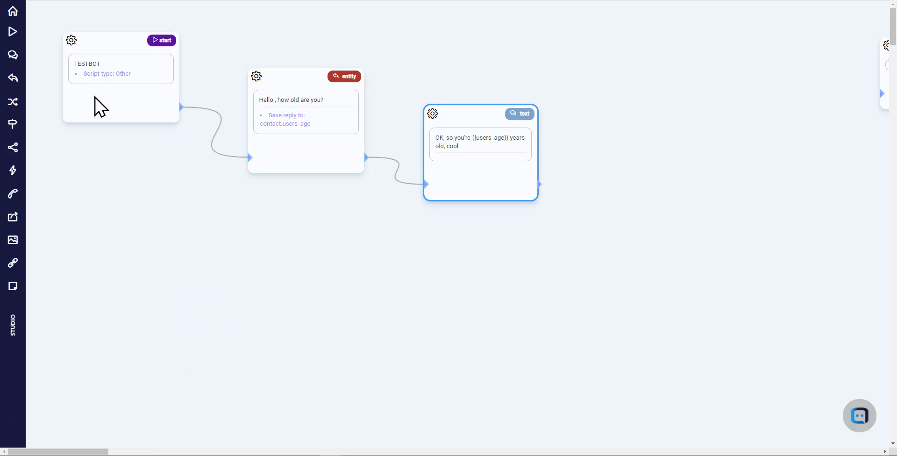
Return to the contacts list and open the third contact's custom fields to check the stored Users Age value
click(13, 12)
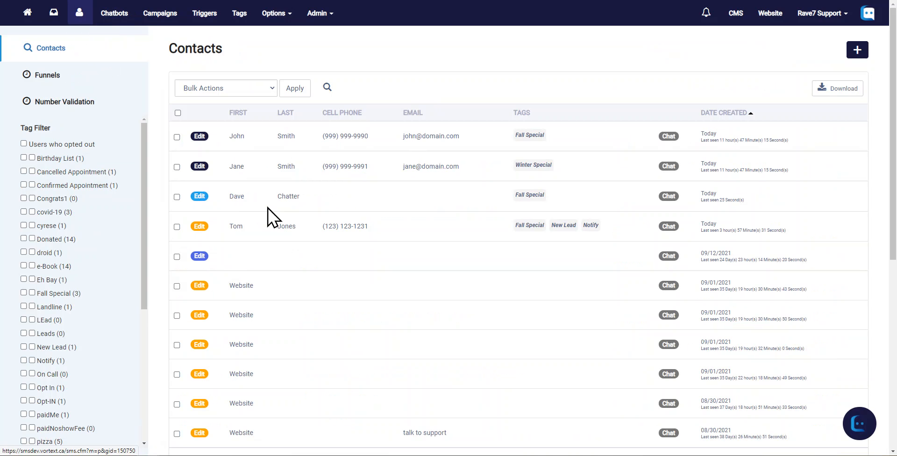
click(200, 197)
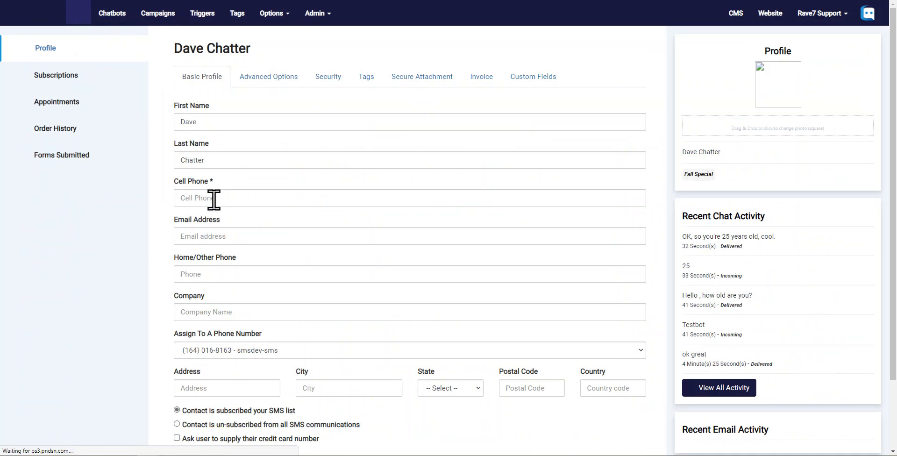
click(537, 83)
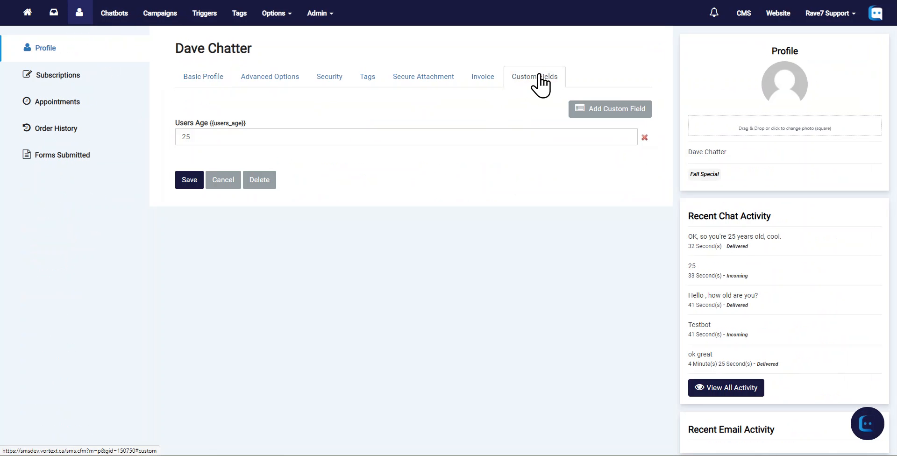